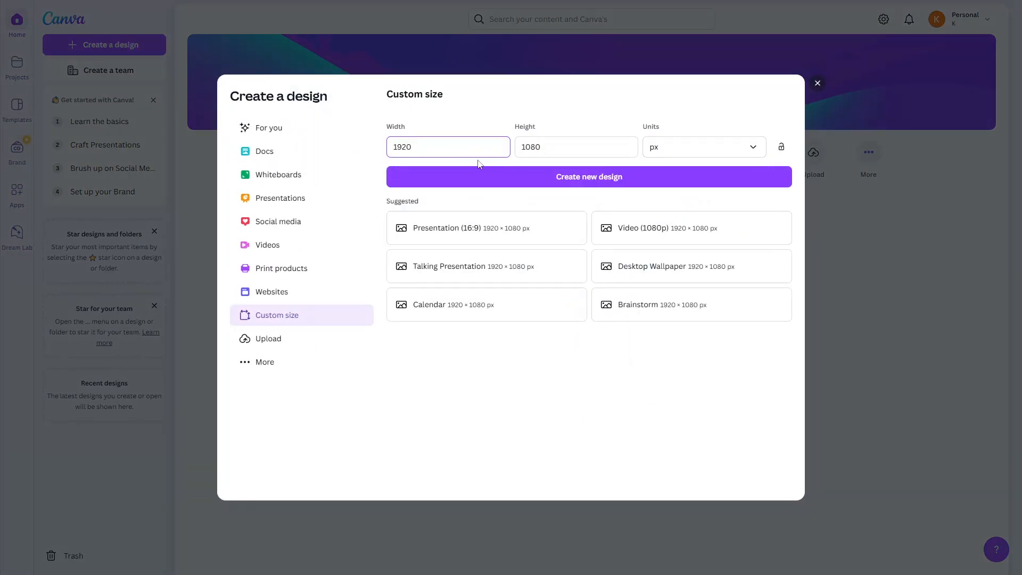
Create a new 1920 × 1080 px design and search the element library's photos for ocean water.
{"action": "left_click", "coordinate": [515, 173]}
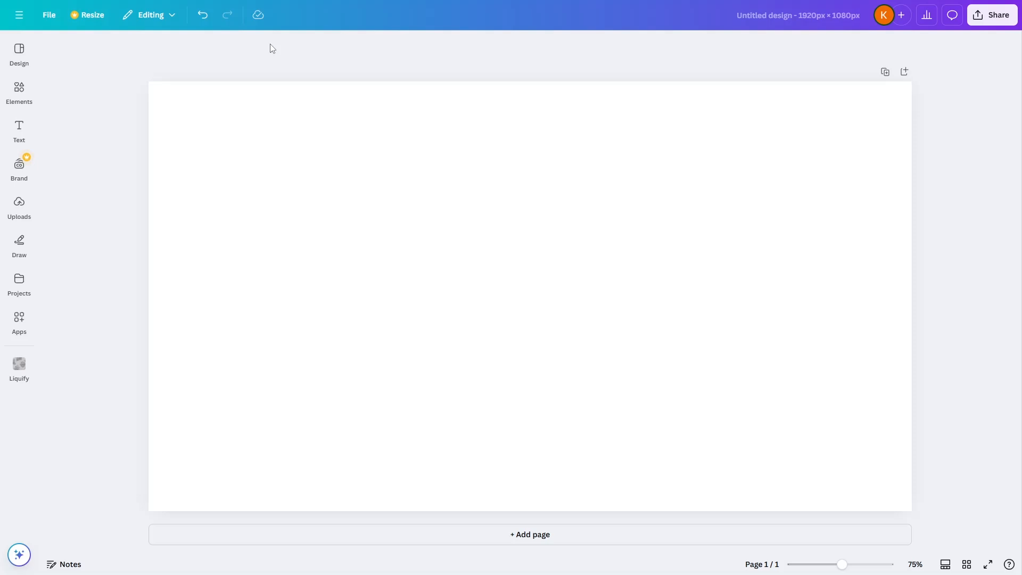
{"action": "left_click", "coordinate": [19, 91]}
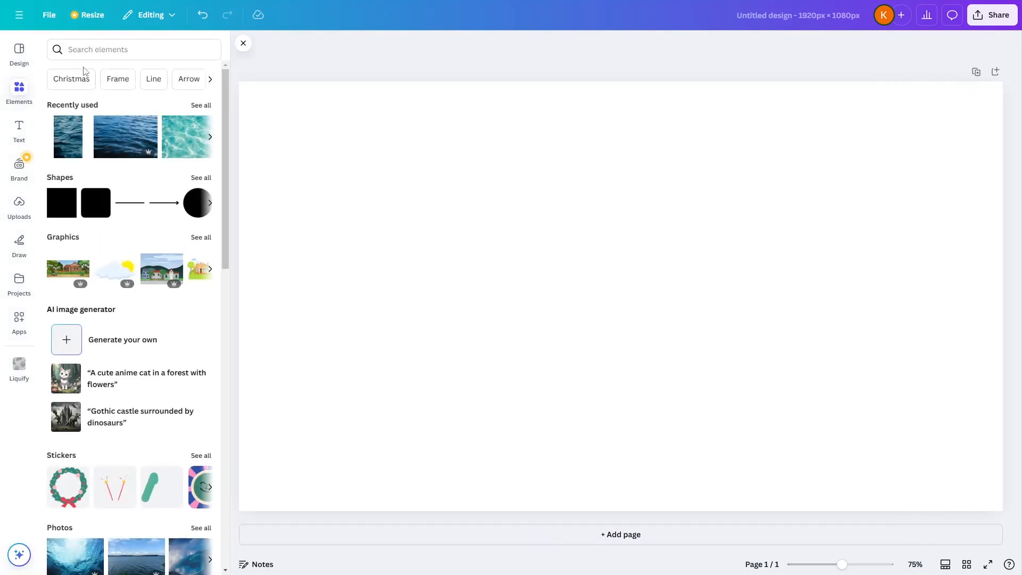
{"action": "left_click", "coordinate": [104, 56]}
{"action": "type", "text": "ocean water"}
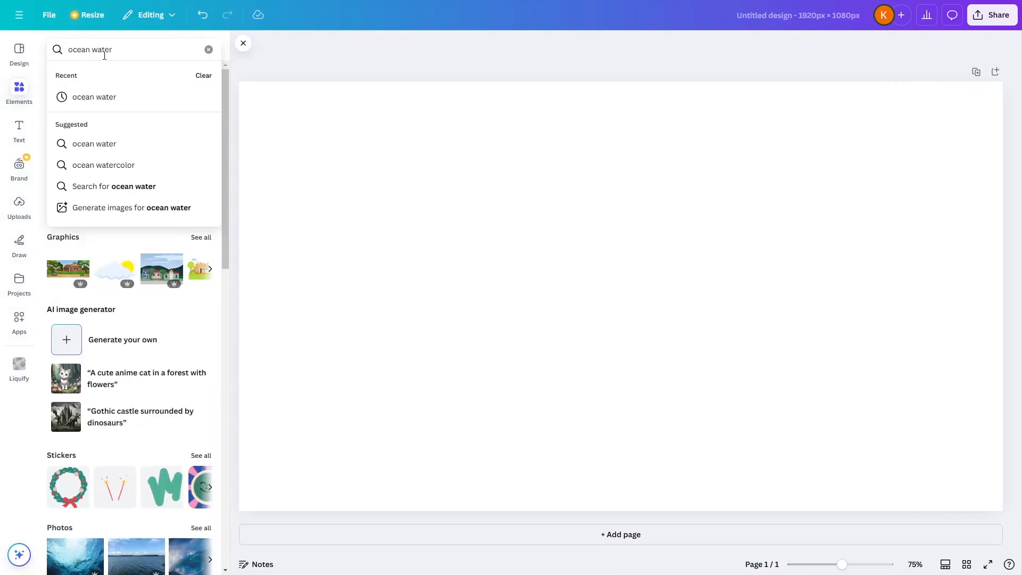
{"action": "key", "text": "Return"}
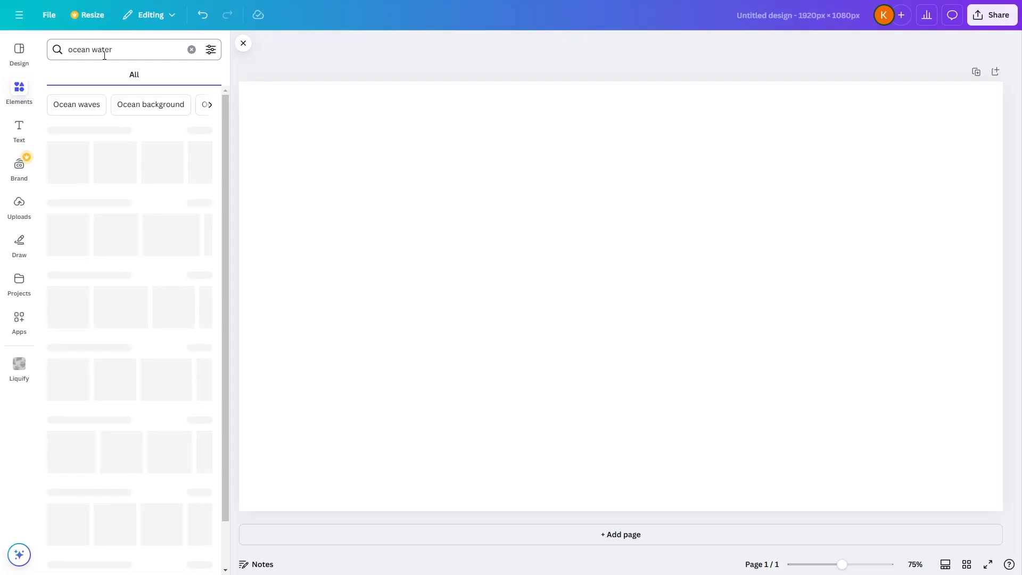
{"action": "left_click", "coordinate": [204, 275]}
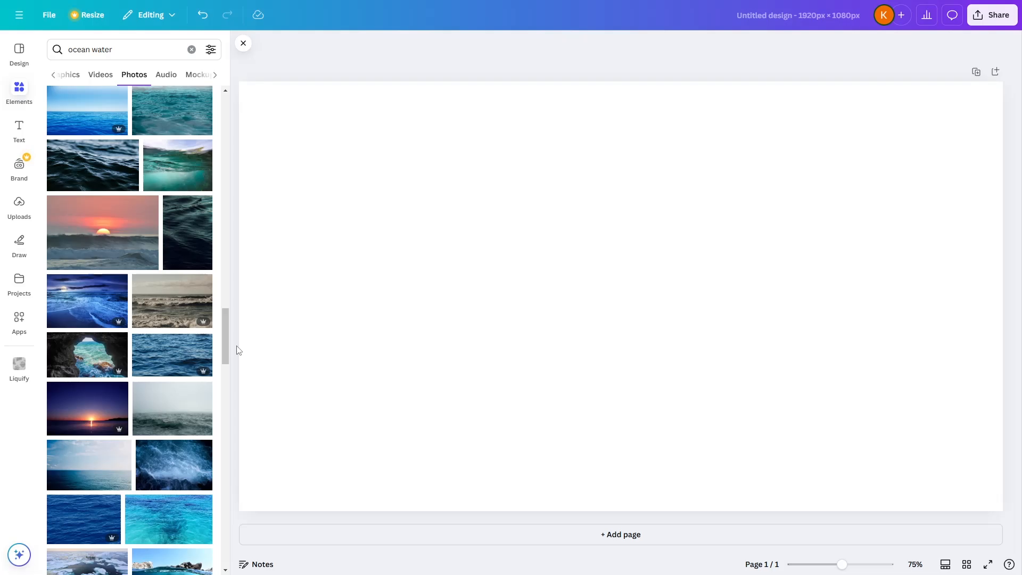
Place the dark blue rippling ocean photo on the page and enlarge it to cover the whole canvas.
{"action": "mouse_move", "coordinate": [182, 363]}
{"action": "left_click_drag", "start_coordinate": [177, 363], "coordinate": [518, 293]}
{"action": "left_click_drag", "start_coordinate": [648, 376], "coordinate": [405, 188]}
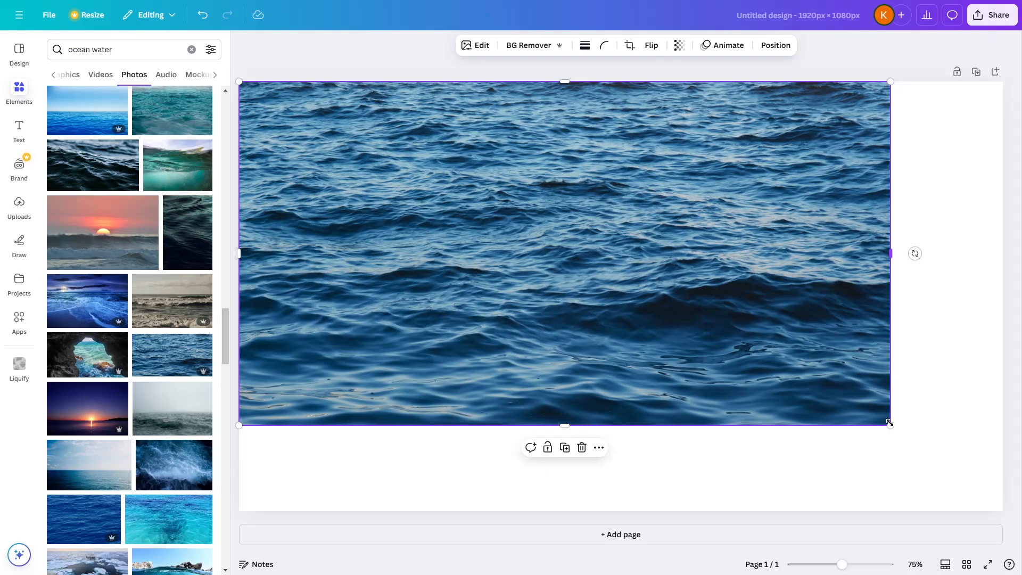
{"action": "left_click_drag", "start_coordinate": [889, 423], "coordinate": [1021, 512]}
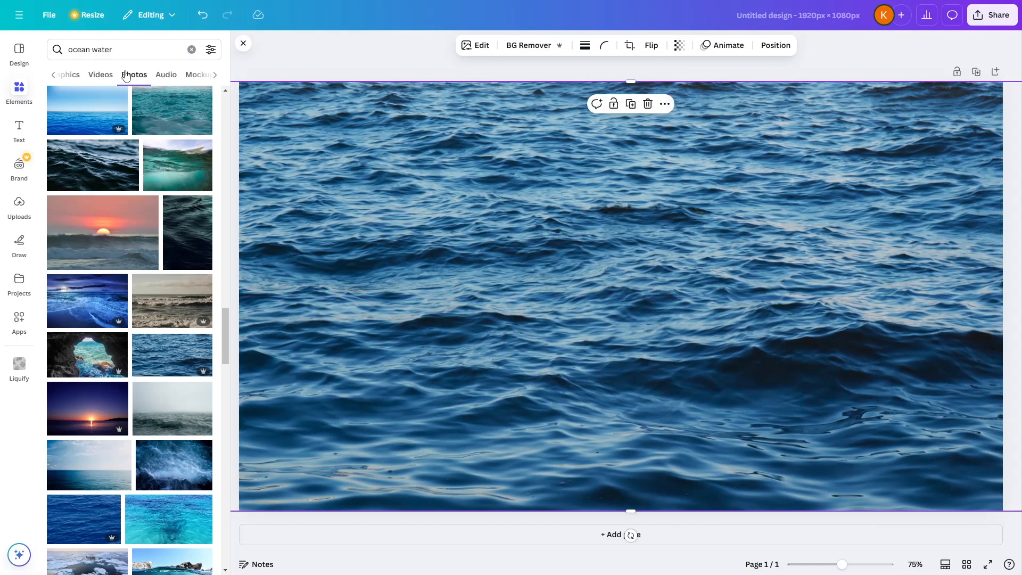
Search the photos for white solid and place the first plain white texture centrally over the ocean background.
{"action": "left_click_drag", "start_coordinate": [119, 50], "coordinate": [1, 58]}
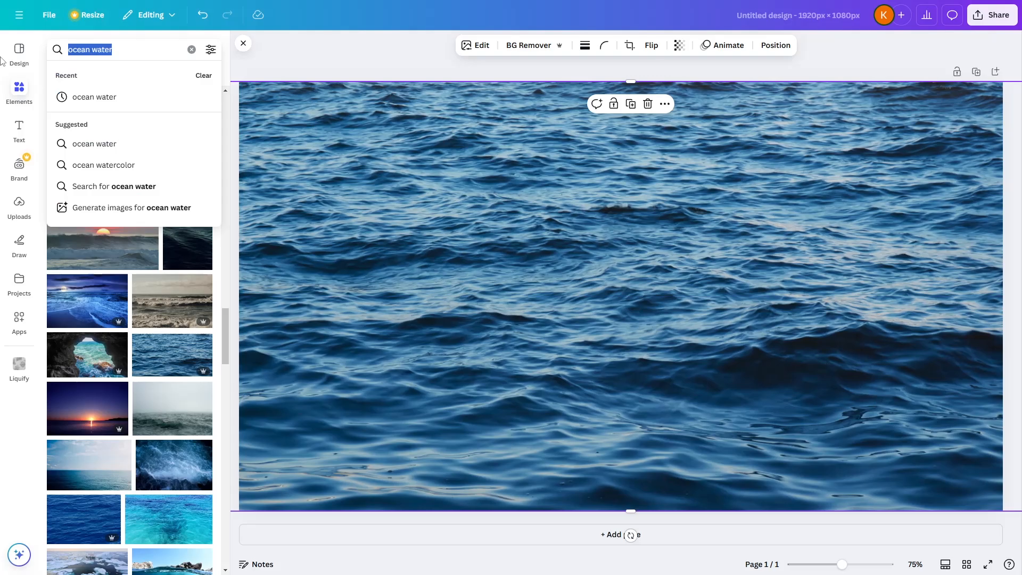
{"action": "type", "text": "white solid"}
{"action": "key", "text": "Return"}
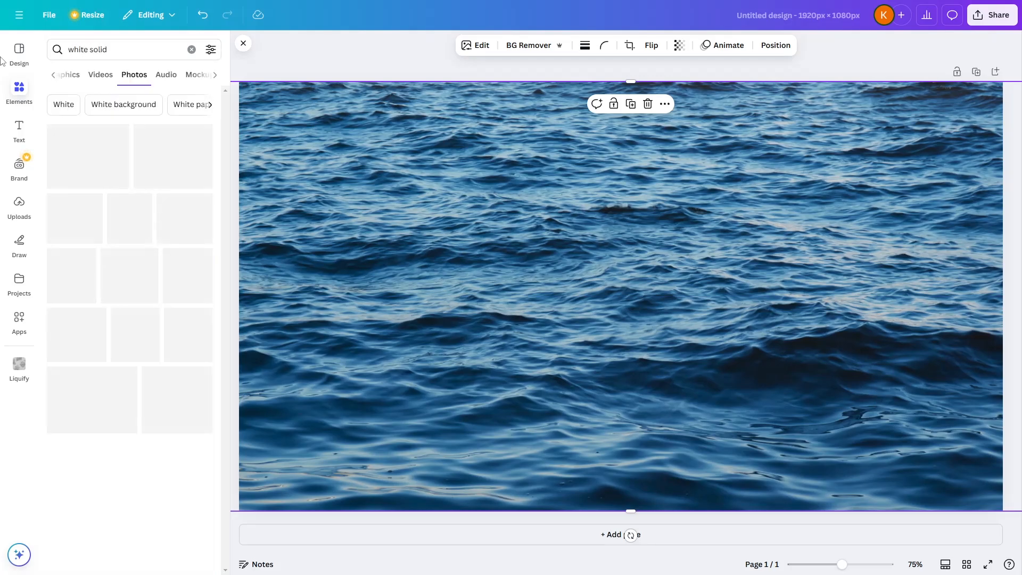
{"action": "left_click_drag", "start_coordinate": [80, 144], "coordinate": [459, 228]}
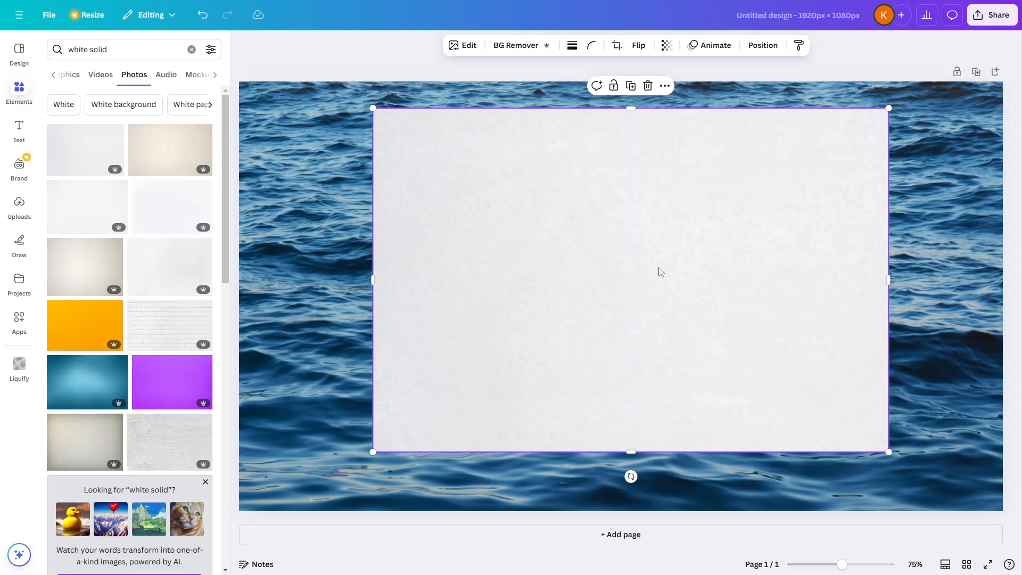
{"action": "left_click_drag", "start_coordinate": [615, 230], "coordinate": [614, 241]}
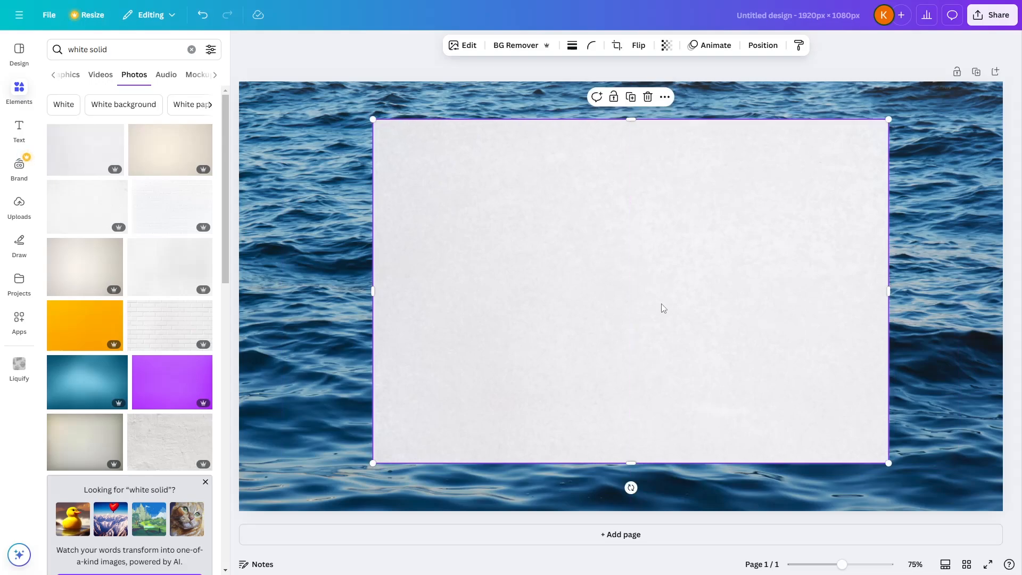
Find the FontFrame app by searching for font and open it.
{"action": "left_click", "coordinate": [19, 321]}
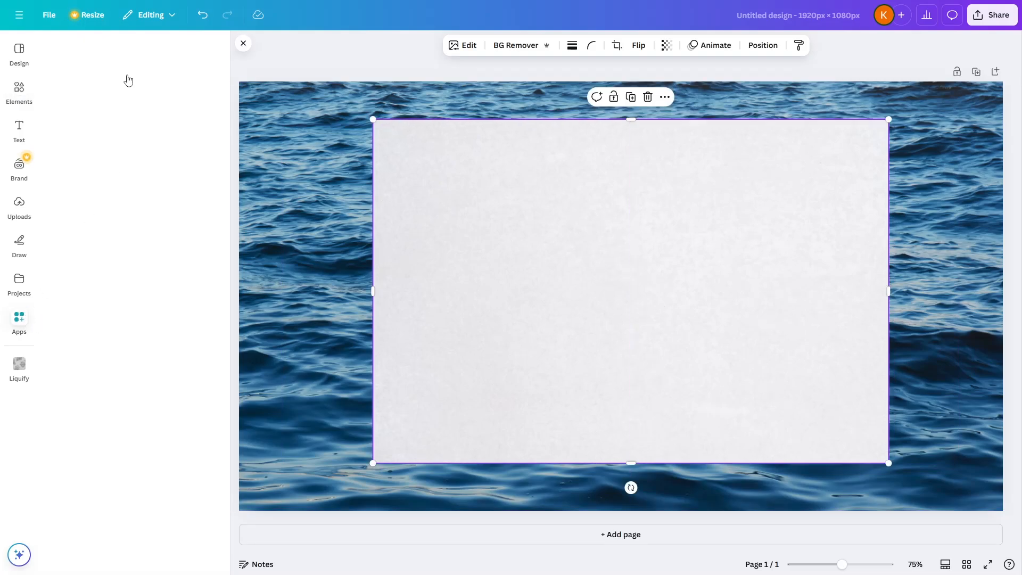
{"action": "left_click", "coordinate": [136, 49]}
{"action": "type", "text": "font"}
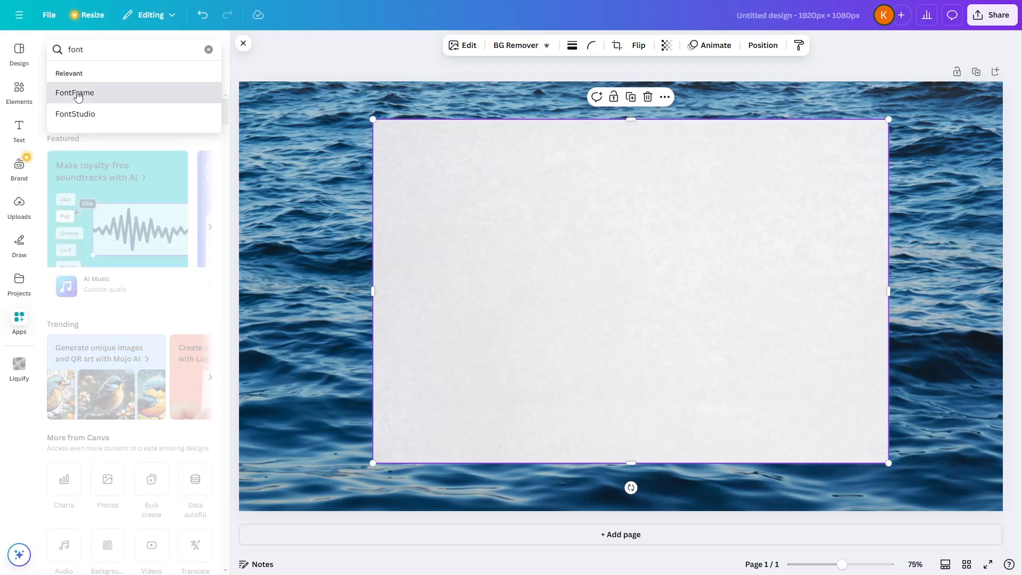
{"action": "left_click", "coordinate": [79, 93]}
{"action": "left_click", "coordinate": [71, 98]}
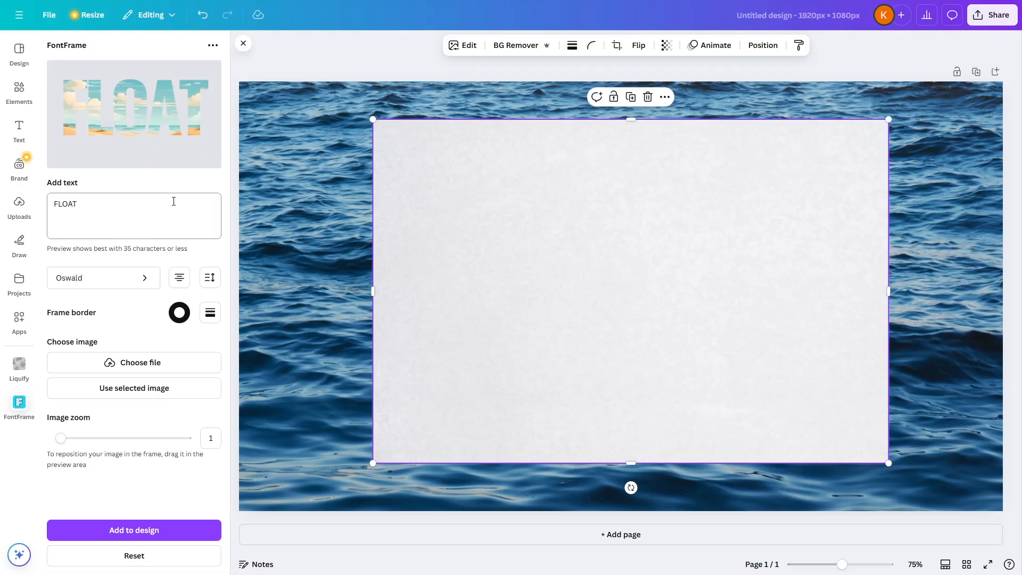
Keep FLOAT as the frame text and fill its letters with the selected white texture image.
{"action": "left_click_drag", "start_coordinate": [173, 204], "coordinate": [20, 201]}
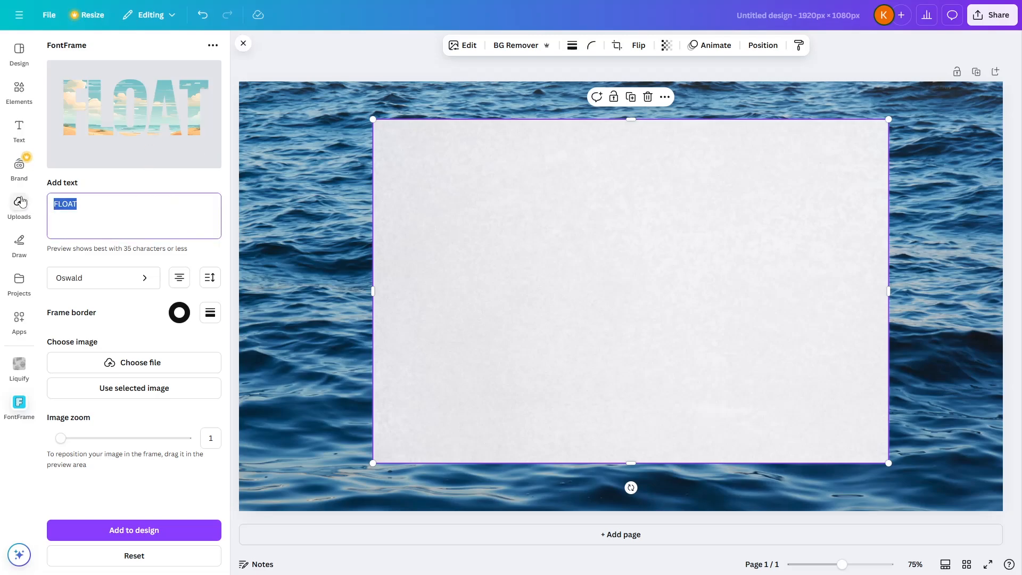
{"action": "key", "text": "Right"}
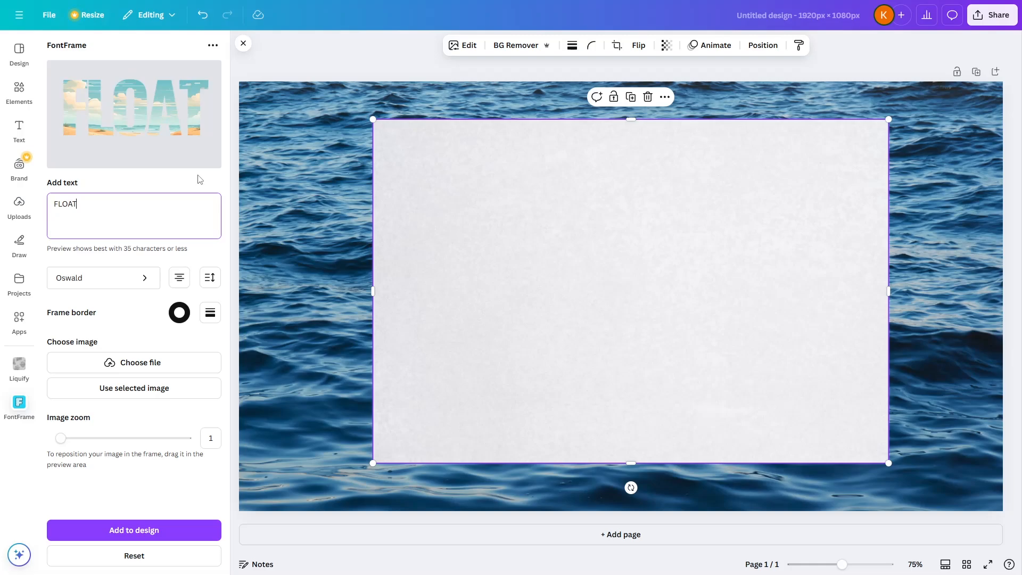
{"action": "left_click", "coordinate": [153, 393]}
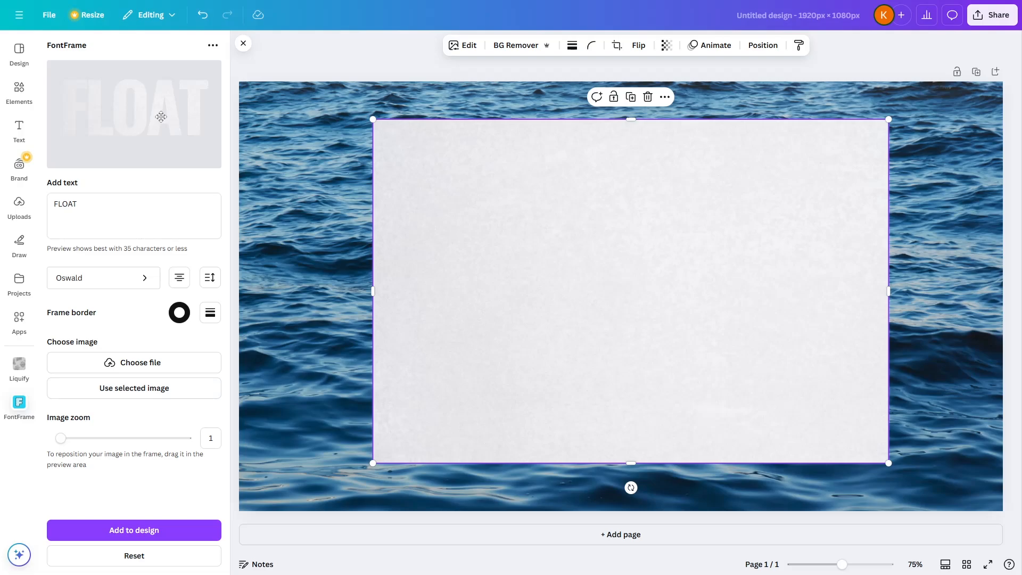
Set the text frame's border weight to 0 and its letter spacing to -190.
{"action": "left_click", "coordinate": [210, 312]}
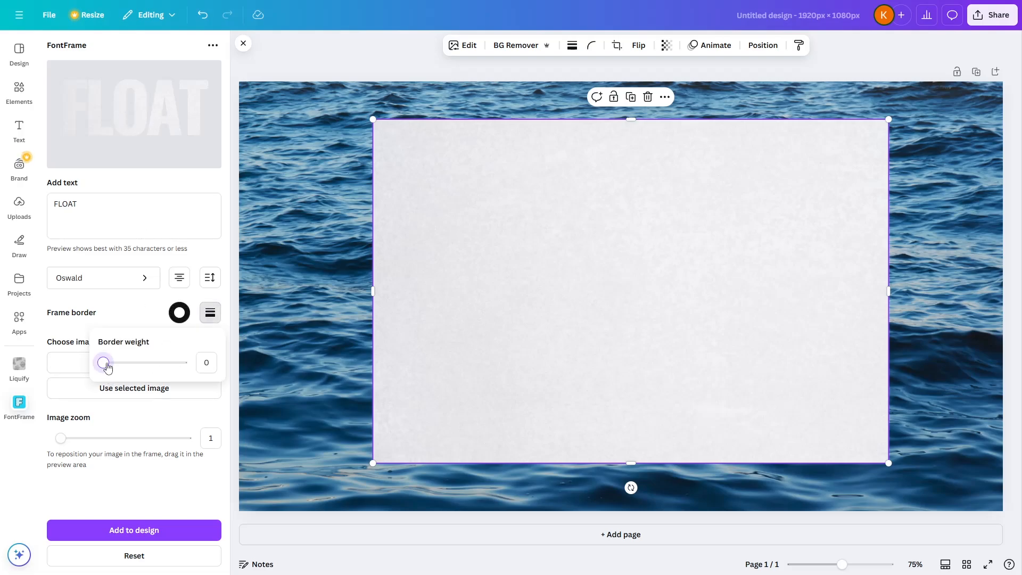
{"action": "left_click_drag", "start_coordinate": [103, 364], "coordinate": [68, 369]}
{"action": "left_click", "coordinate": [71, 330]}
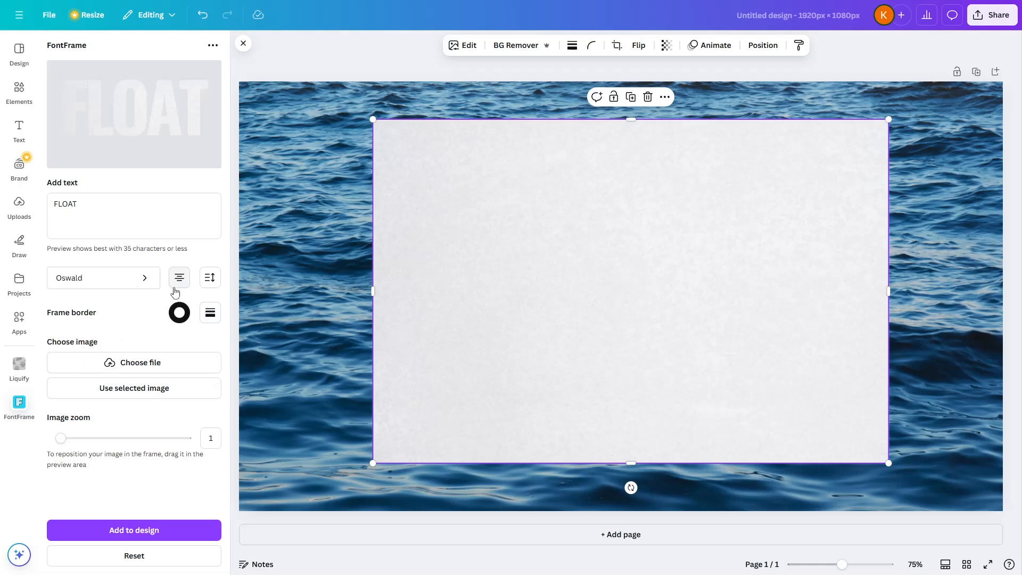
{"action": "left_click", "coordinate": [203, 281]}
{"action": "left_click_drag", "start_coordinate": [131, 326], "coordinate": [133, 327]}
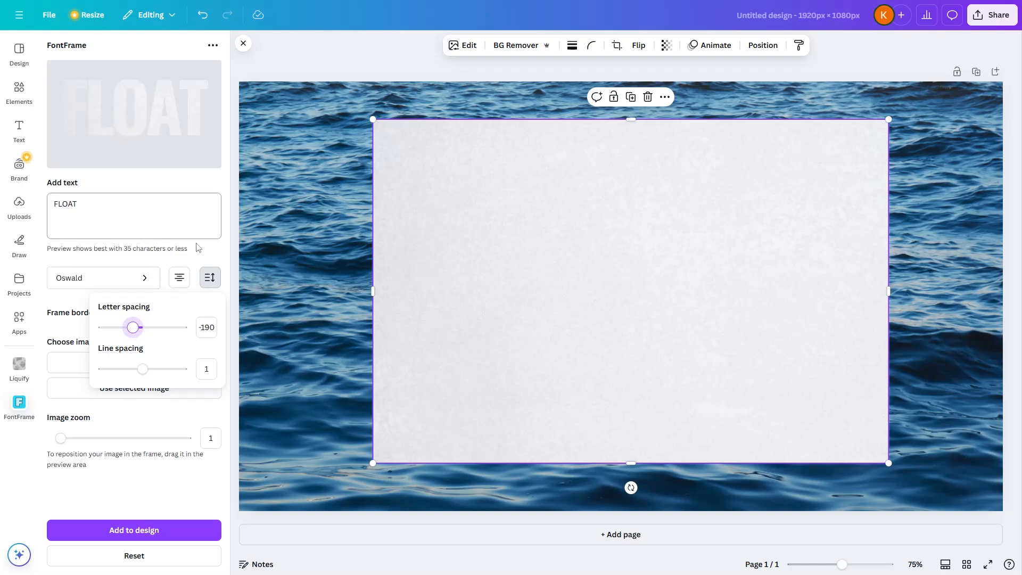
{"action": "left_click", "coordinate": [209, 278]}
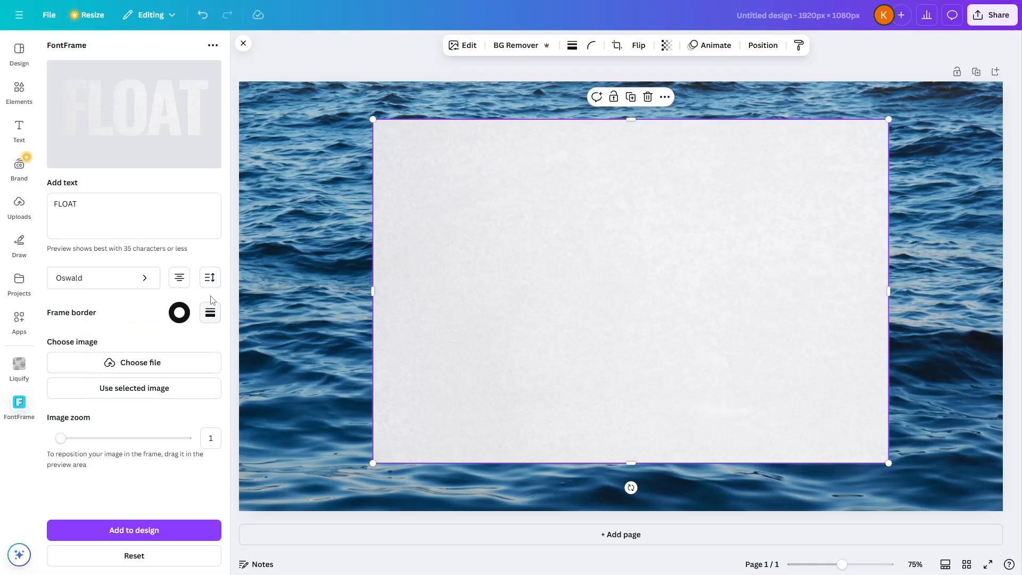
Add the FLOAT text frame to the design and delete the white texture photo behind it.
{"action": "left_click", "coordinate": [176, 532]}
{"action": "left_click", "coordinate": [762, 176]}
{"action": "key", "text": "Delete"}
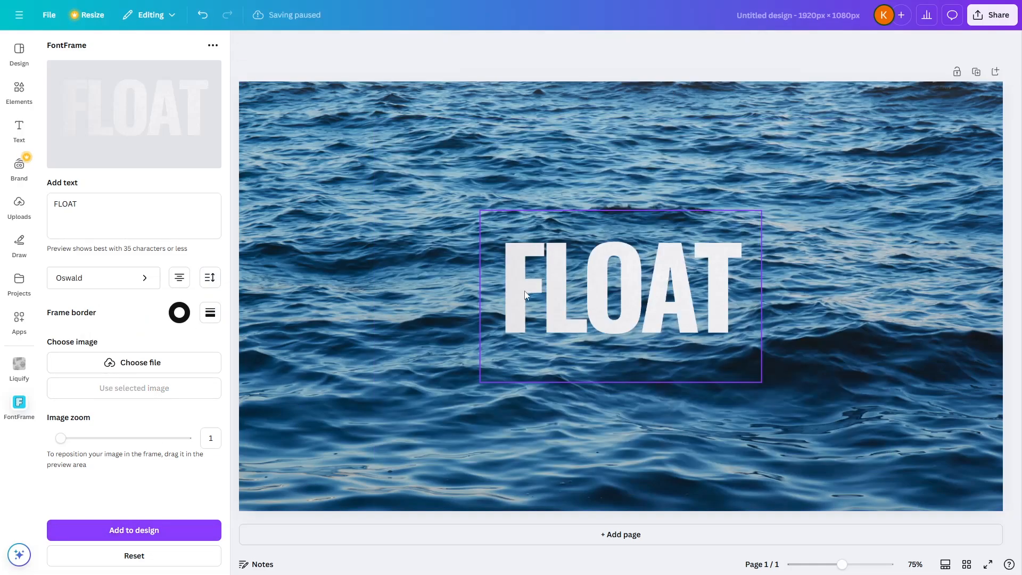
Enlarge the FLOAT lettering to span most of the page and position it centrally over the ocean.
{"action": "left_click_drag", "start_coordinate": [502, 258], "coordinate": [412, 181]}
{"action": "left_click_drag", "start_coordinate": [672, 306], "coordinate": [995, 504]}
{"action": "left_click_drag", "start_coordinate": [722, 298], "coordinate": [644, 297]}
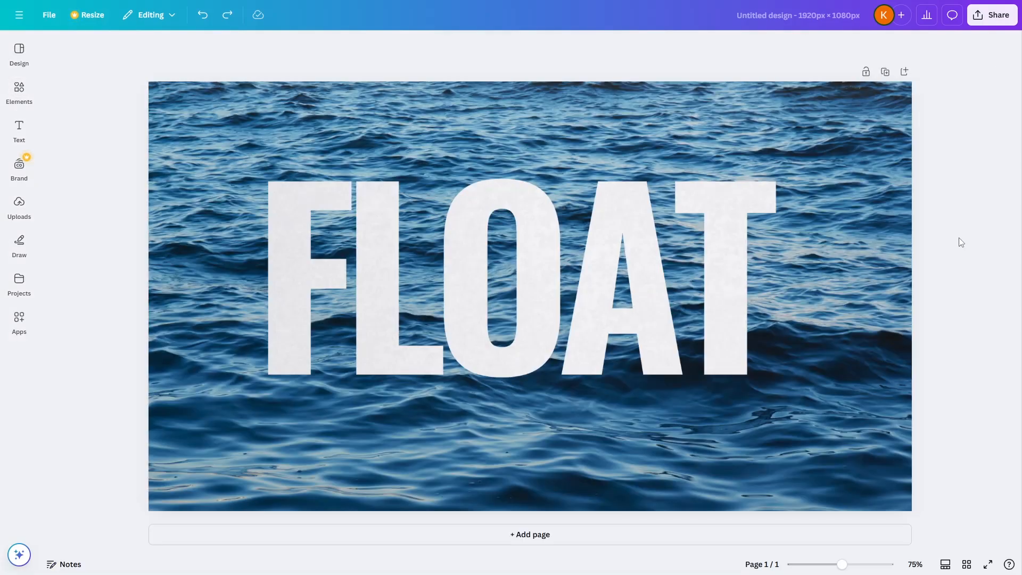
Apply the Minced style of the Slice effect to the FLOAT lettering.
{"action": "left_click", "coordinate": [376, 232]}
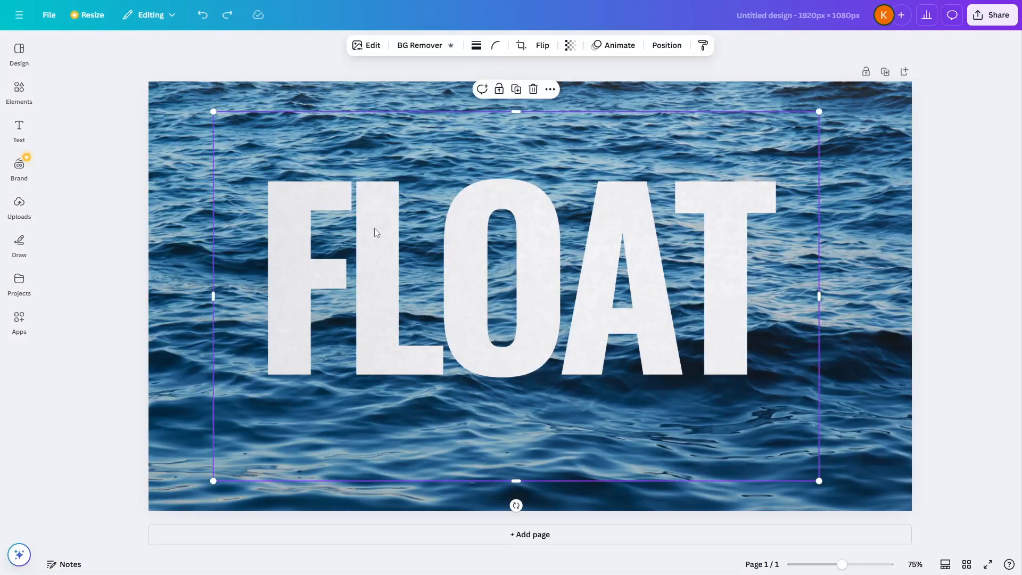
{"action": "left_click", "coordinate": [367, 46]}
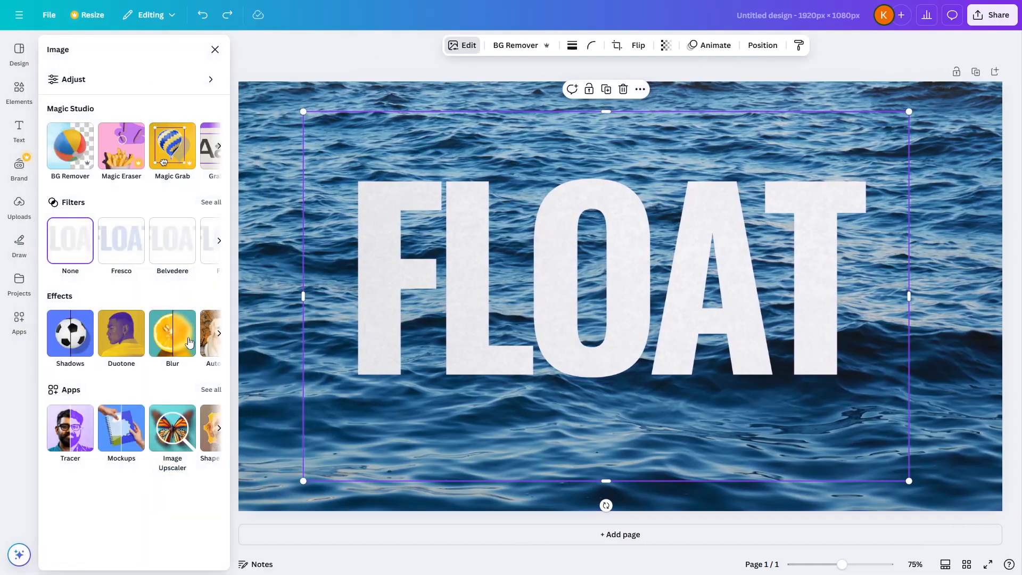
{"action": "left_click", "coordinate": [210, 390]}
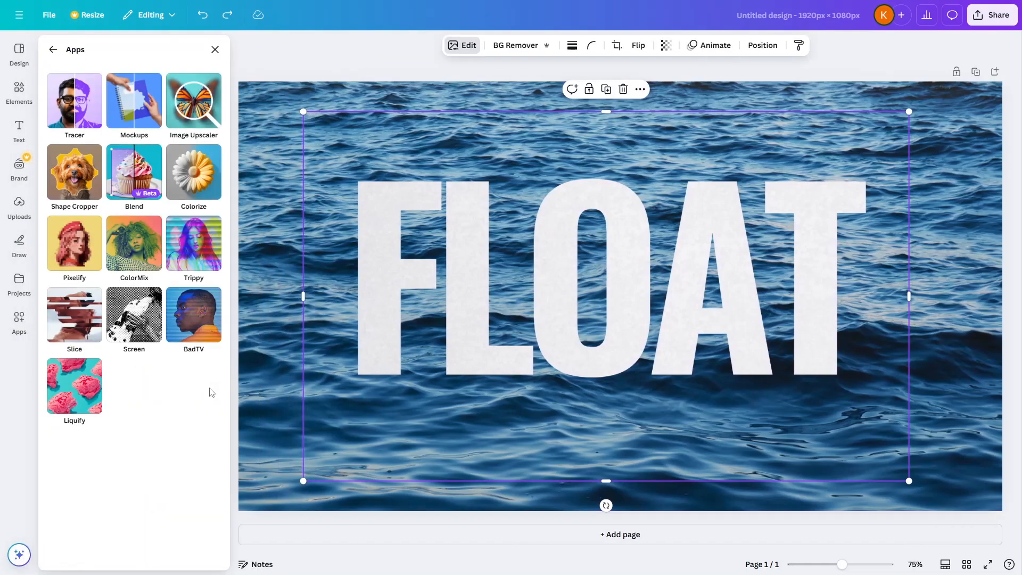
{"action": "left_click", "coordinate": [82, 326]}
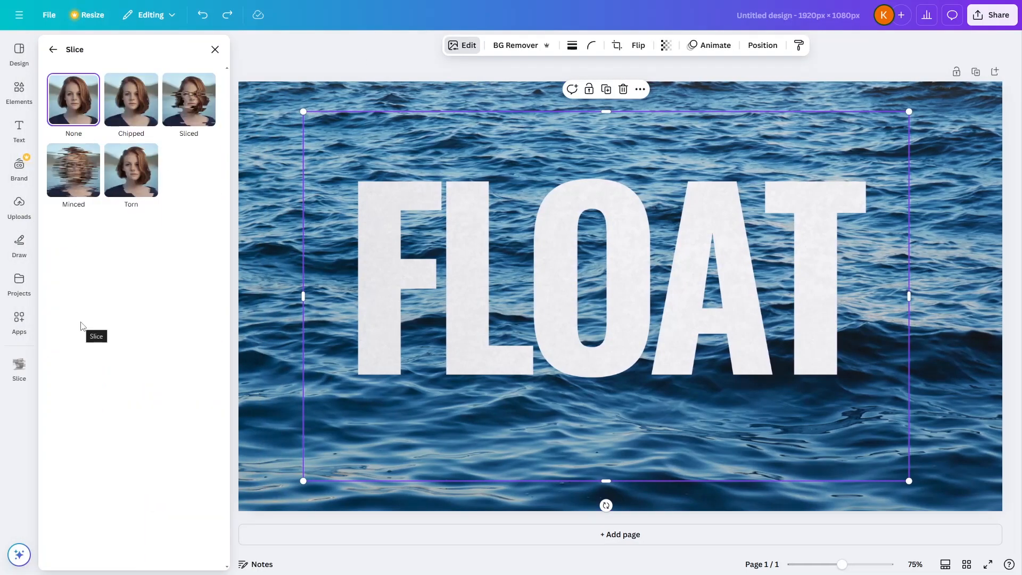
{"action": "left_click", "coordinate": [87, 184]}
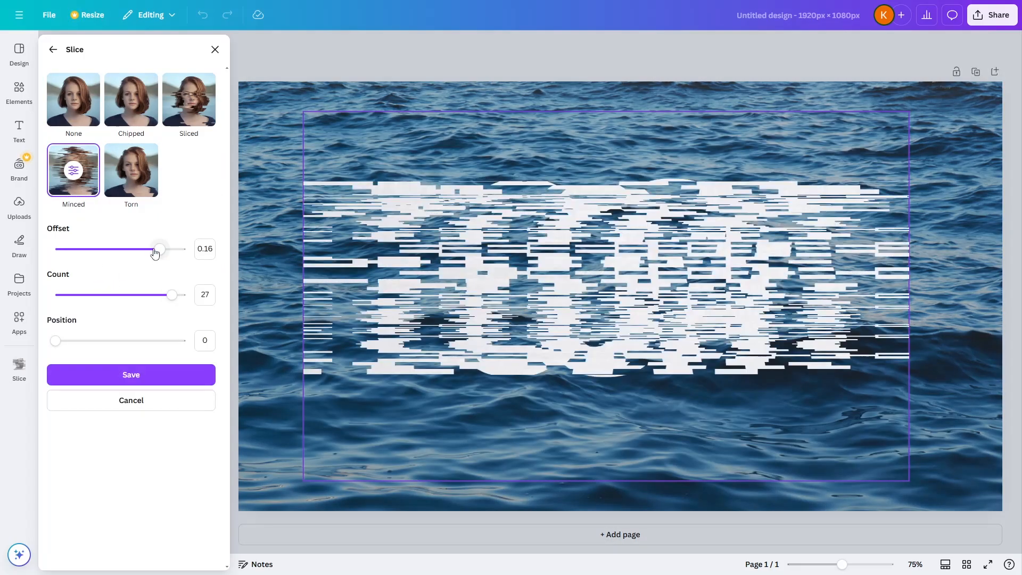
Set the Minced effect's offset to 0.01, count to 11 and position to 0.02, and save it.
{"action": "left_click_drag", "start_coordinate": [158, 248], "coordinate": [68, 250]}
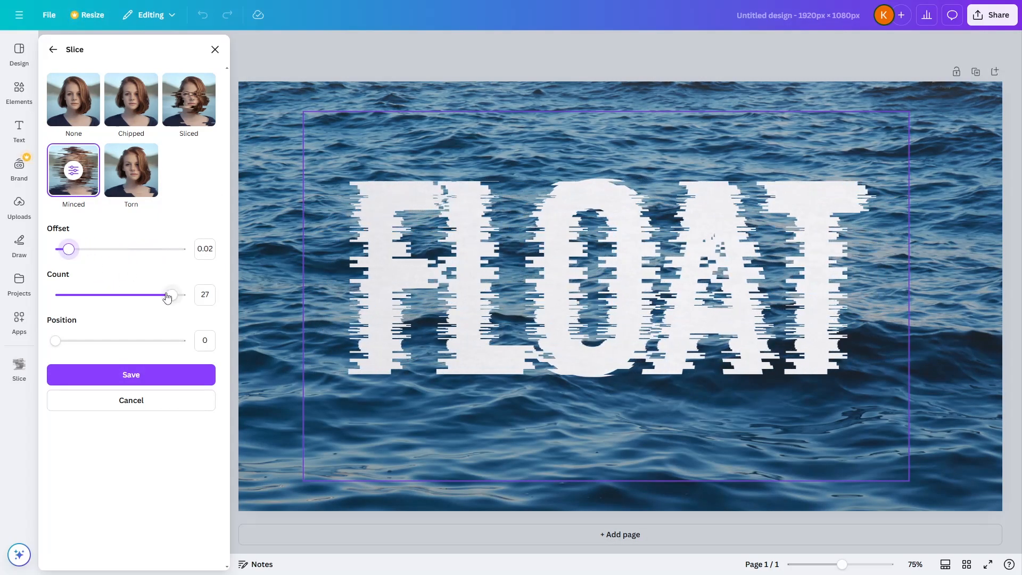
{"action": "left_click_drag", "start_coordinate": [171, 295], "coordinate": [97, 296]}
{"action": "mouse_move", "coordinate": [56, 341]}
{"action": "left_mouse_down"}
{"action": "mouse_move", "coordinate": [71, 341]}
{"action": "mouse_move", "coordinate": [59, 344]}
{"action": "left_mouse_up"}
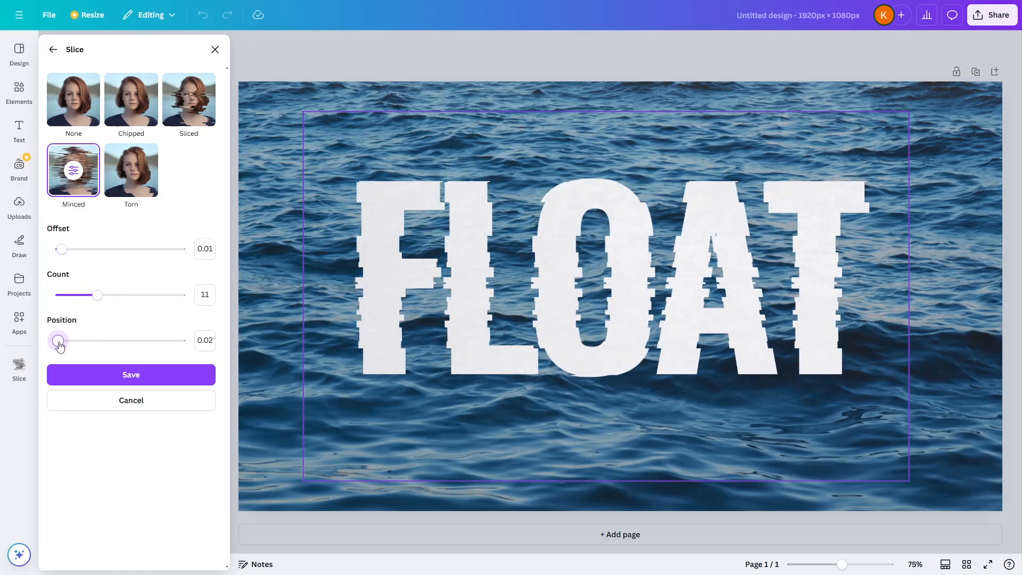
{"action": "left_click", "coordinate": [124, 376]}
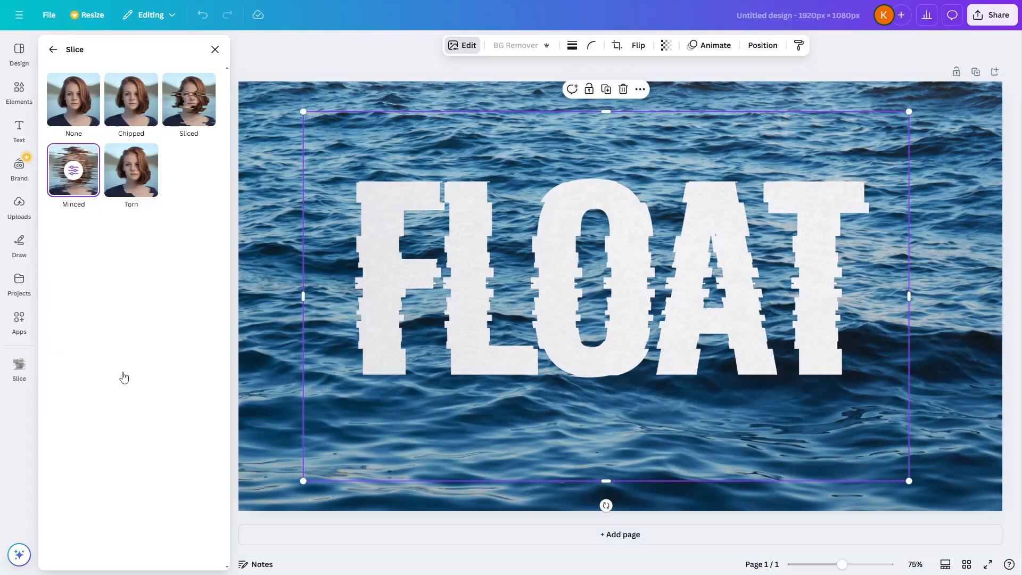
{"action": "left_click", "coordinate": [217, 50]}
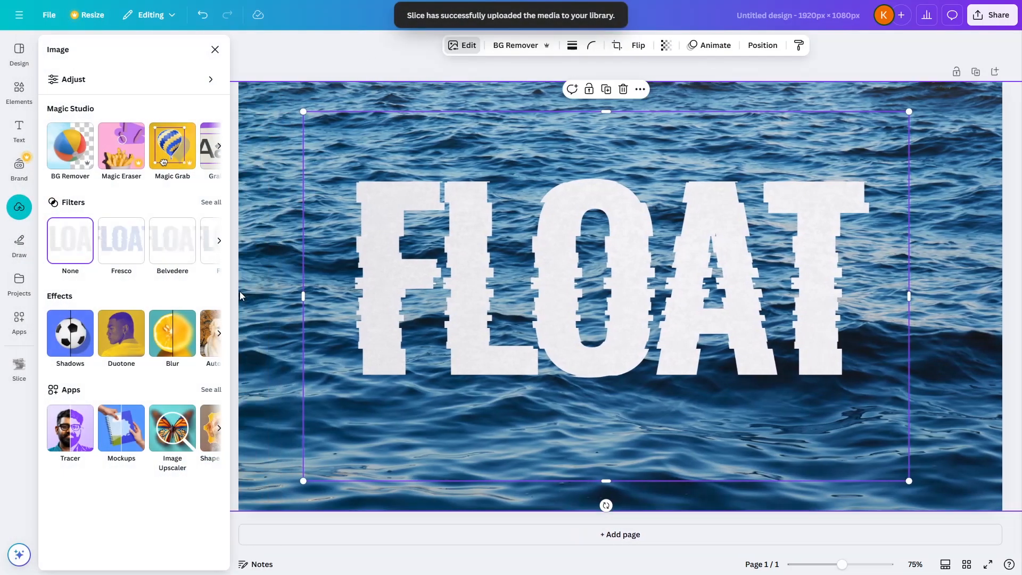
Blur the whole FLOAT image with an intensity of 13.
{"action": "left_click", "coordinate": [183, 333]}
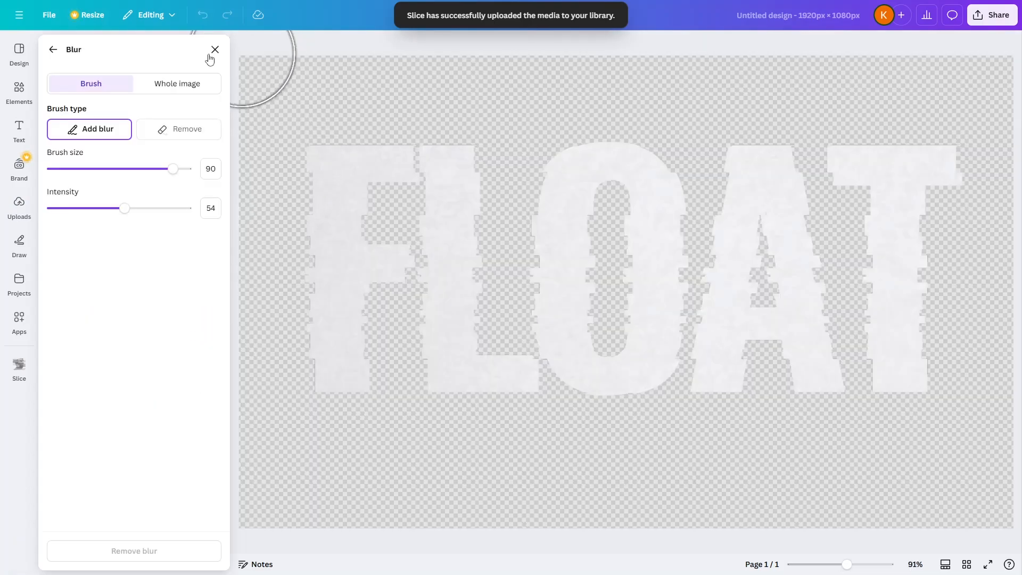
{"action": "left_click", "coordinate": [177, 84]}
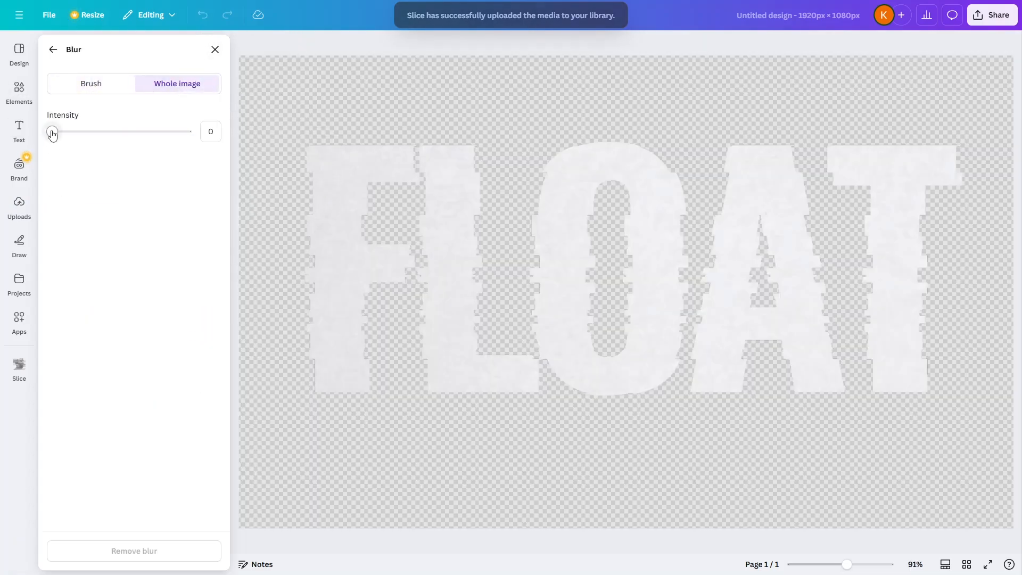
{"action": "left_click_drag", "start_coordinate": [50, 131], "coordinate": [72, 140]}
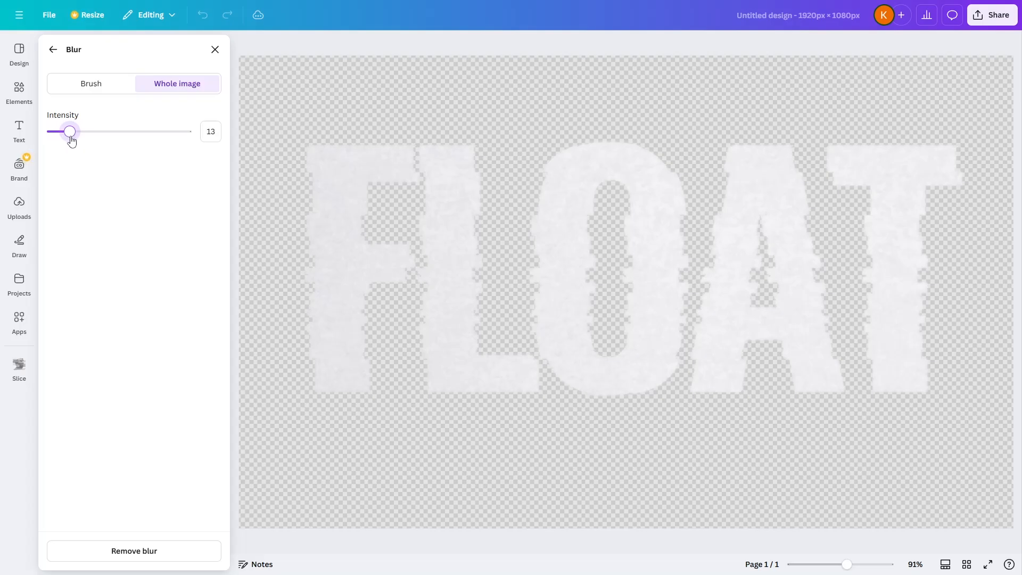
Brush extra blur over the lower half of the FLOAT lettering with brush size 90 and intensity 54.
{"action": "left_click", "coordinate": [95, 89]}
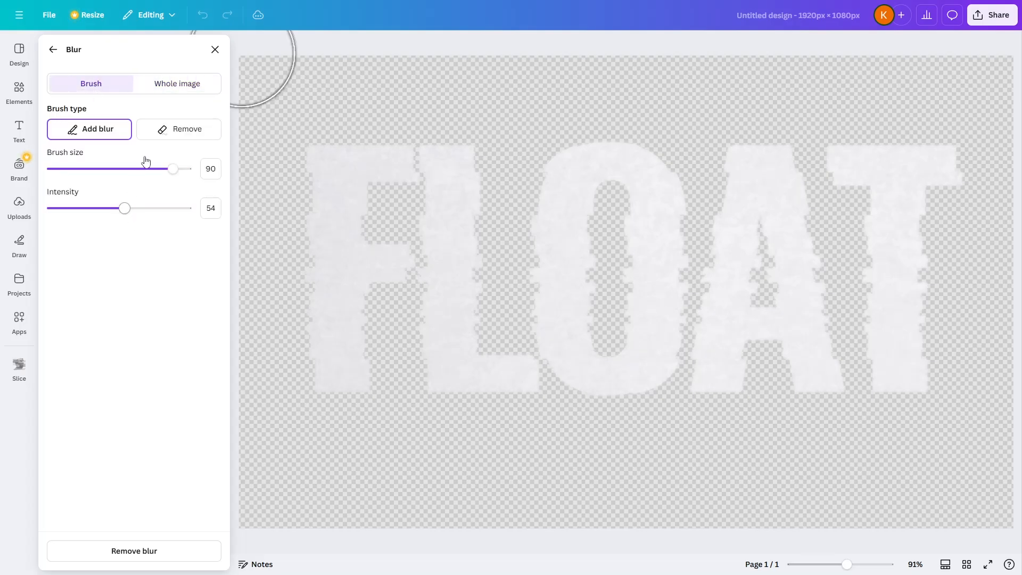
{"action": "mouse_move", "coordinate": [349, 336]}
{"action": "left_mouse_down"}
{"action": "mouse_move", "coordinate": [563, 328]}
{"action": "mouse_move", "coordinate": [562, 345]}
{"action": "left_mouse_up"}
{"action": "mouse_move", "coordinate": [320, 365]}
{"action": "left_mouse_down"}
{"action": "mouse_move", "coordinate": [646, 361]}
{"action": "mouse_move", "coordinate": [884, 337]}
{"action": "mouse_move", "coordinate": [852, 355]}
{"action": "mouse_move", "coordinate": [588, 360]}
{"action": "mouse_move", "coordinate": [543, 331]}
{"action": "mouse_move", "coordinate": [476, 334]}
{"action": "mouse_move", "coordinate": [713, 363]}
{"action": "mouse_move", "coordinate": [839, 357]}
{"action": "mouse_move", "coordinate": [908, 371]}
{"action": "mouse_move", "coordinate": [841, 323]}
{"action": "mouse_move", "coordinate": [779, 315]}
{"action": "mouse_move", "coordinate": [621, 320]}
{"action": "mouse_move", "coordinate": [467, 343]}
{"action": "left_mouse_up"}
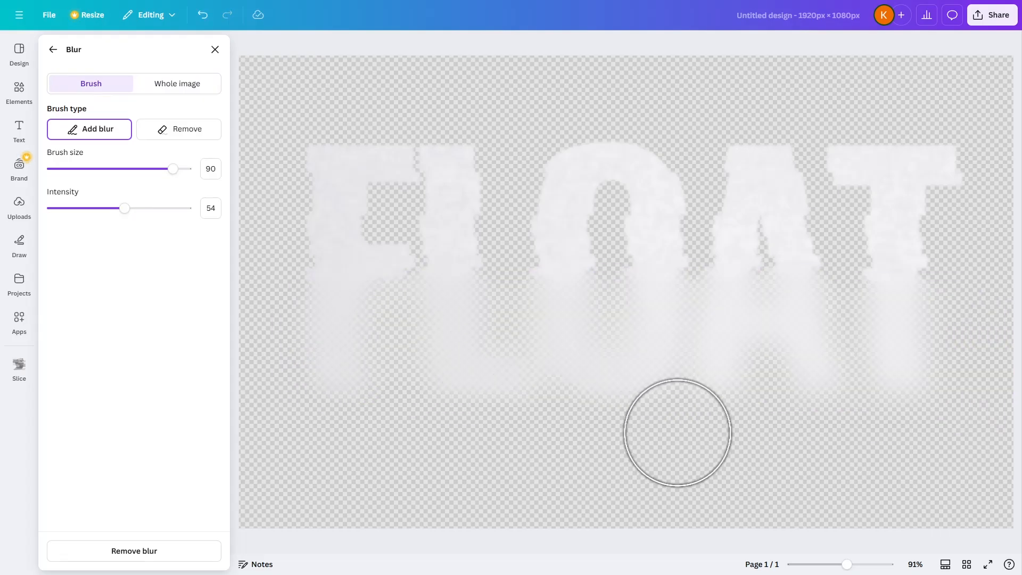
{"action": "left_click", "coordinate": [215, 49]}
{"action": "left_click", "coordinate": [966, 297]}
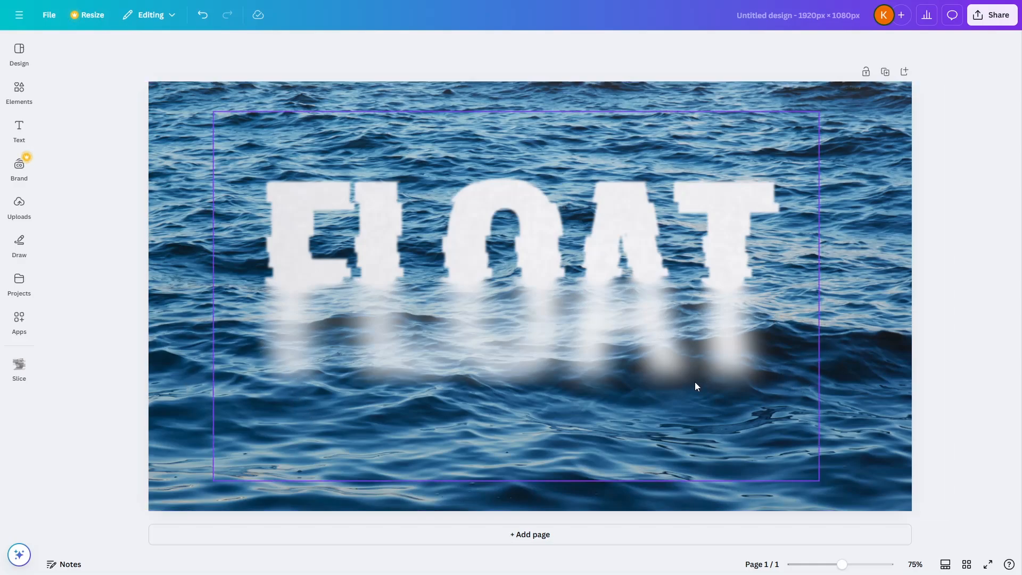
Duplicate the ocean background photo, search the apps for "reflection" and open Easy Reflections.
{"action": "left_click", "coordinate": [906, 110]}
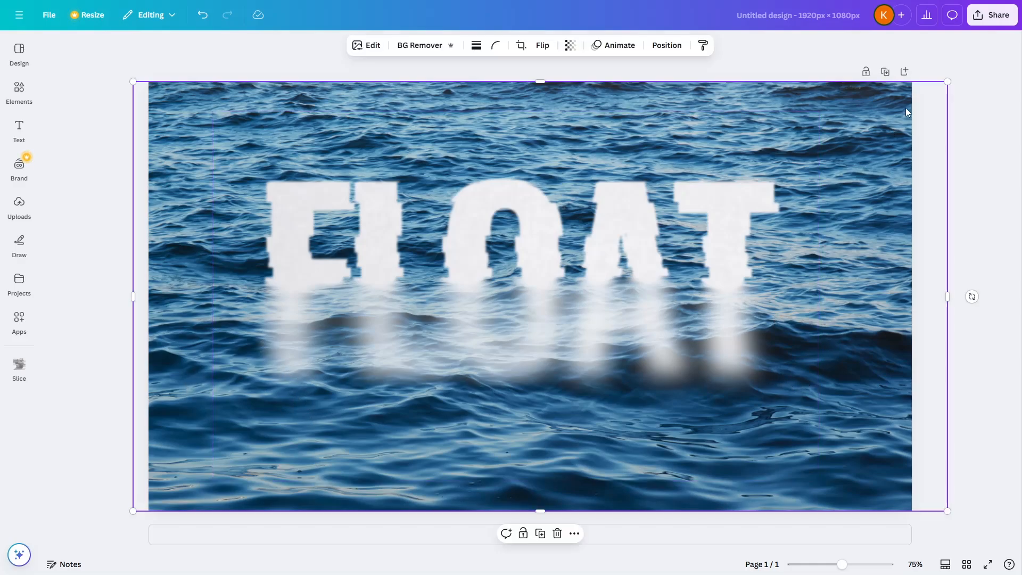
{"action": "key", "text": "ctrl+d"}
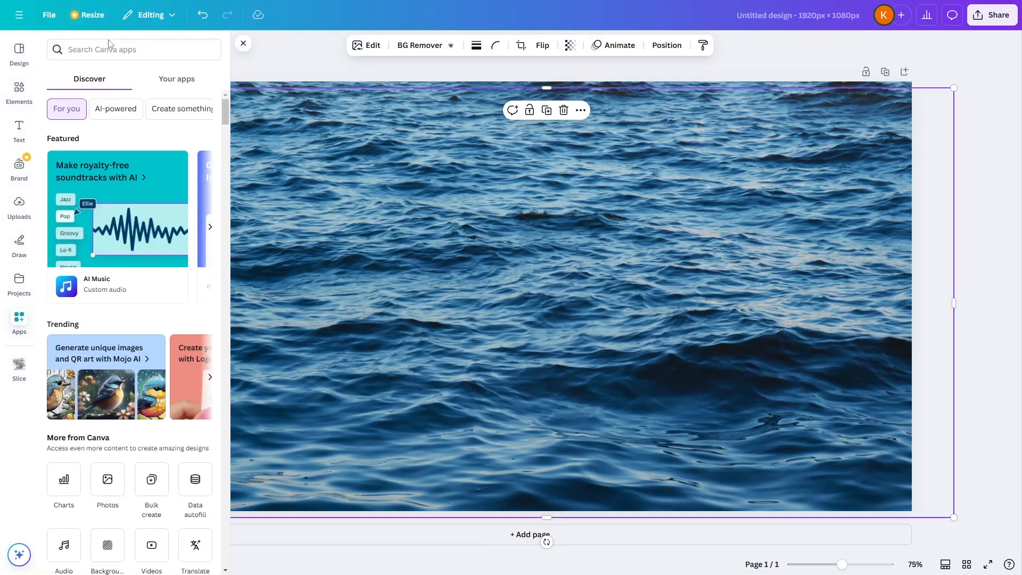
{"action": "left_click", "coordinate": [122, 49]}
{"action": "type", "text": "reflection"}
{"action": "key", "text": "Return"}
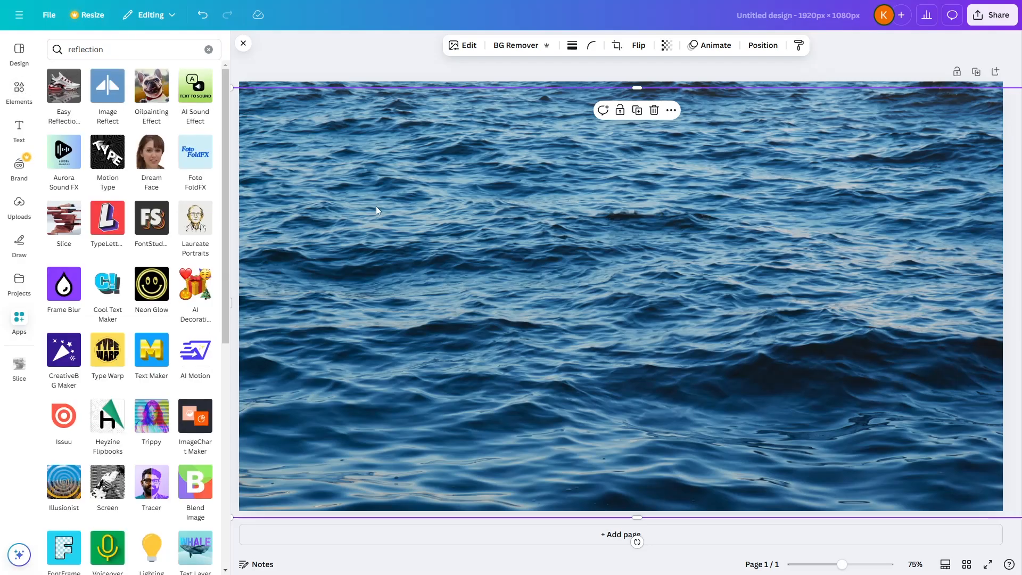
{"action": "left_click", "coordinate": [64, 87]}
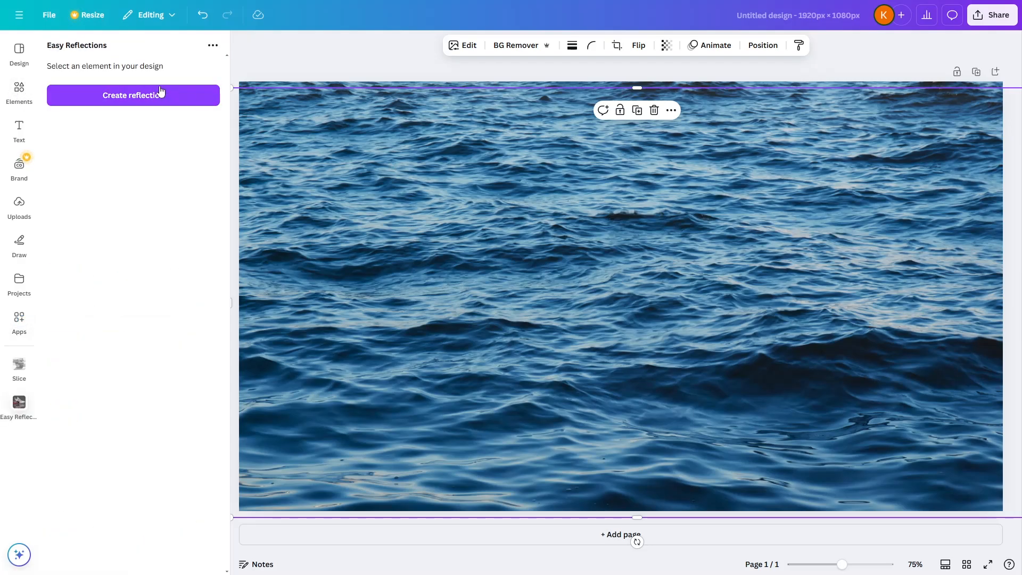
Create a reflection of the duplicated ocean photo with offset 19 and opacity 63, and add it to the design.
{"action": "left_click", "coordinate": [171, 102]}
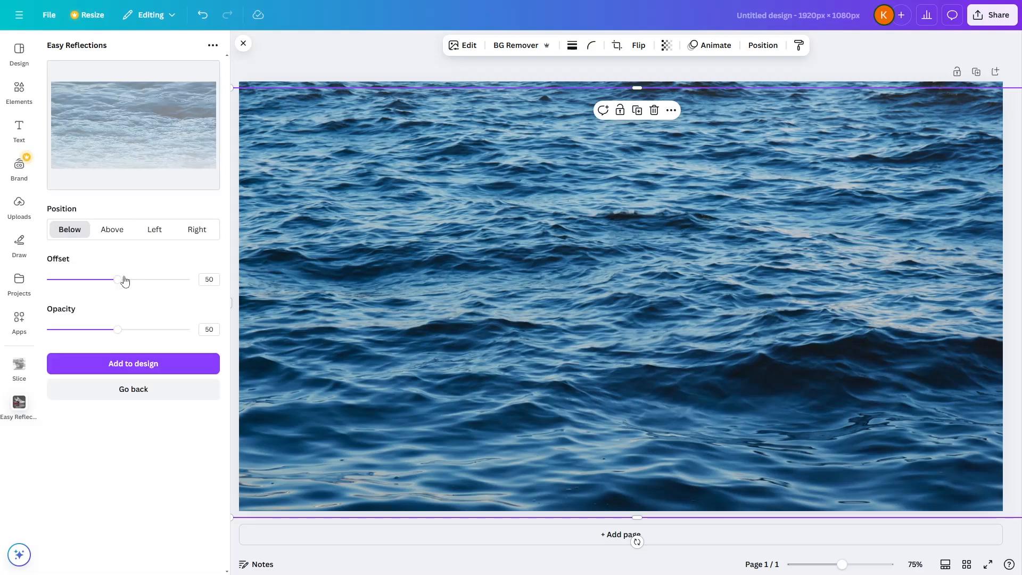
{"action": "left_click_drag", "start_coordinate": [118, 279], "coordinate": [73, 280]}
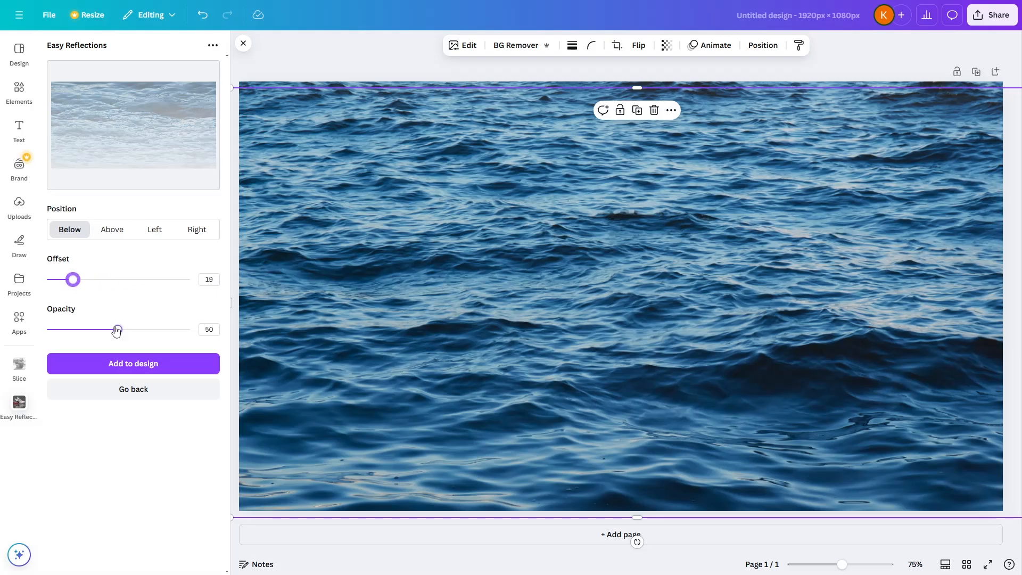
{"action": "mouse_move", "coordinate": [117, 330]}
{"action": "left_mouse_down"}
{"action": "mouse_move", "coordinate": [78, 331]}
{"action": "mouse_move", "coordinate": [147, 335]}
{"action": "mouse_move", "coordinate": [137, 332]}
{"action": "left_mouse_up"}
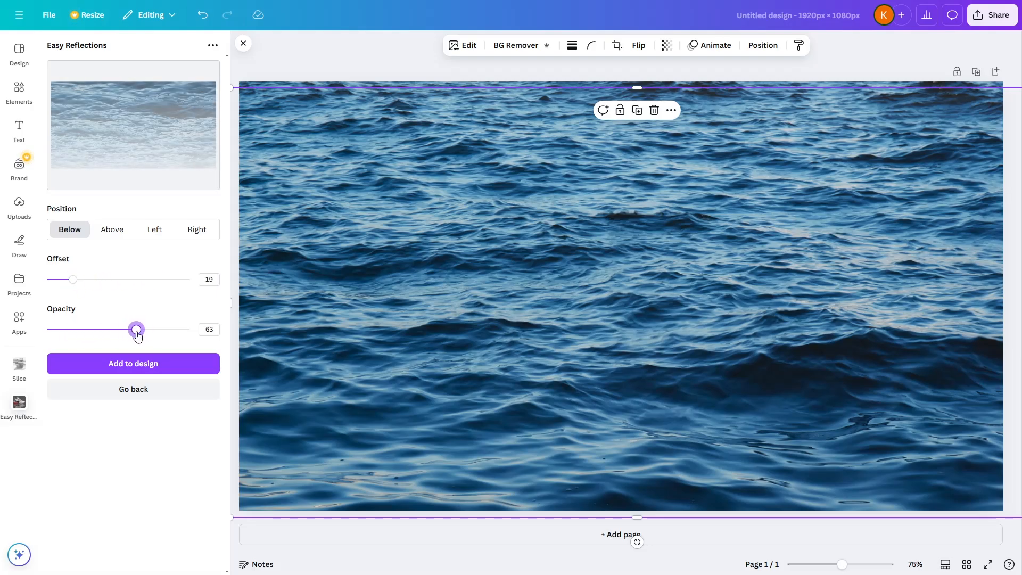
{"action": "left_click", "coordinate": [149, 372]}
Delete the duplicated ocean photo covering the lettering, and flip the semi-transparent ocean reflection vertically.
{"action": "left_click", "coordinate": [413, 174]}
{"action": "key", "text": "Delete"}
{"action": "left_click_drag", "start_coordinate": [510, 276], "coordinate": [376, 253]}
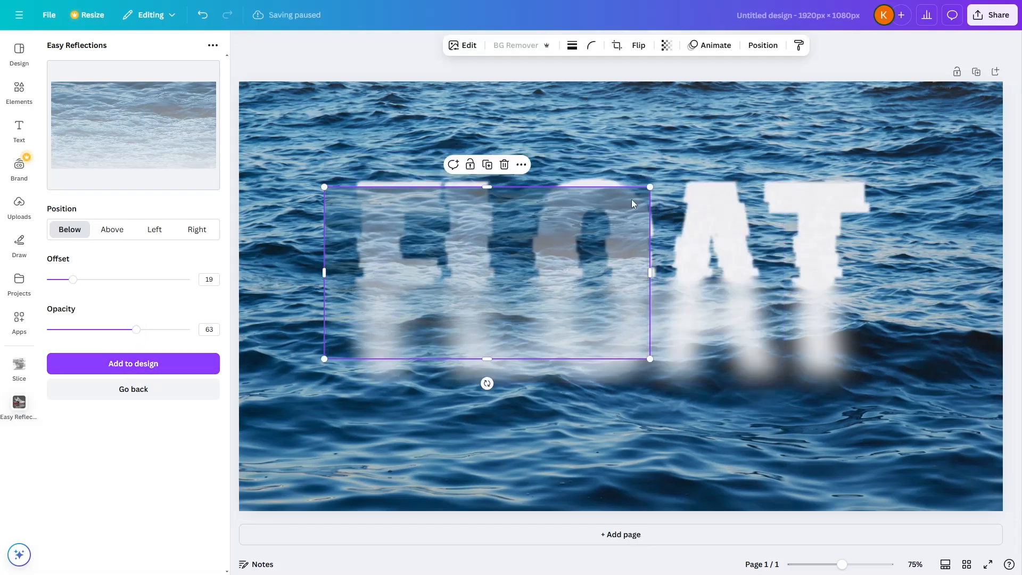
{"action": "left_click", "coordinate": [641, 47]}
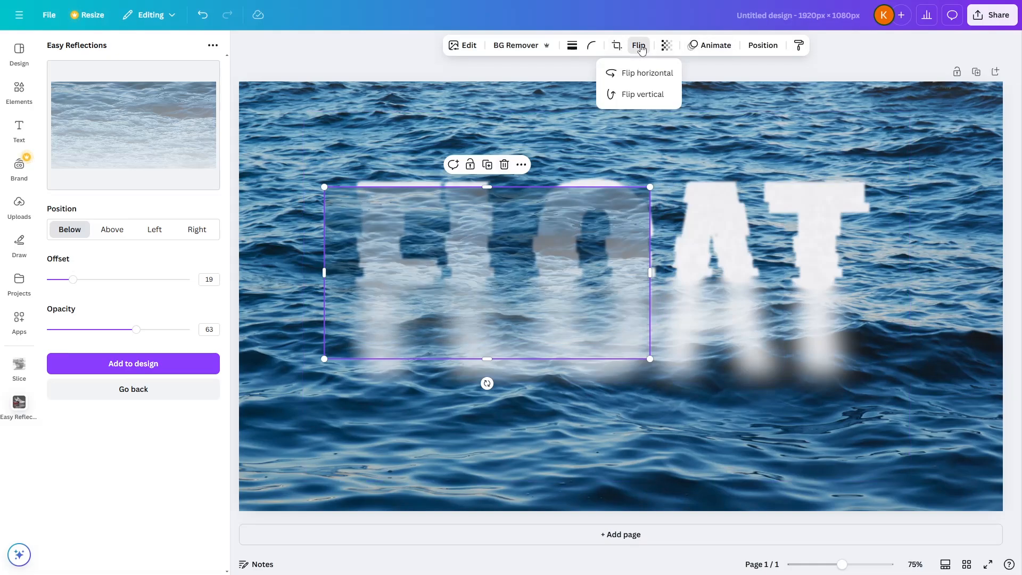
{"action": "left_click", "coordinate": [638, 94]}
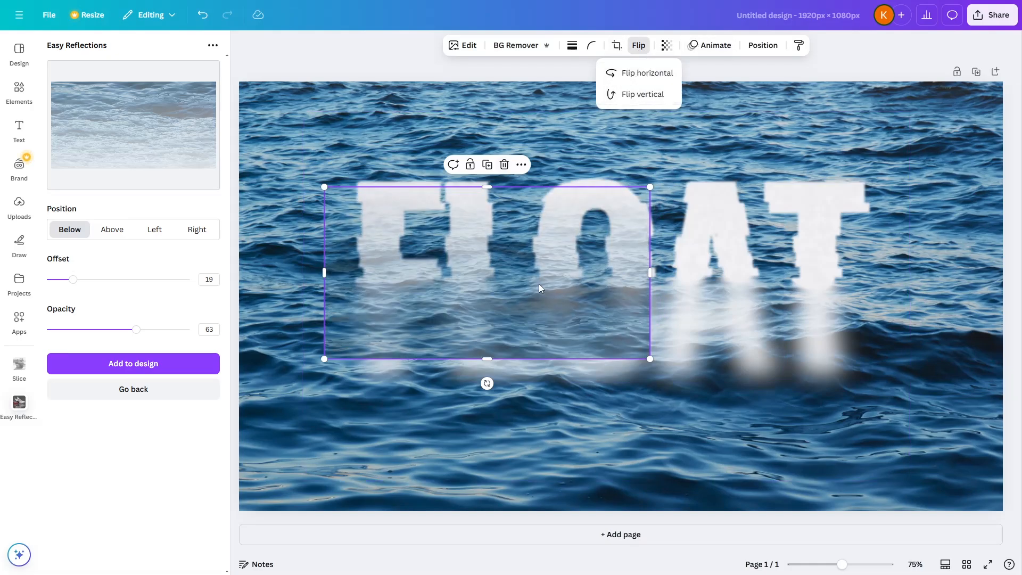
Align the ocean reflection with the page's lower-left corner and enlarge it over the lettering to span the full page width.
{"action": "left_click_drag", "start_coordinate": [539, 283], "coordinate": [649, 412]}
{"action": "left_click_drag", "start_coordinate": [772, 231], "coordinate": [393, 452]}
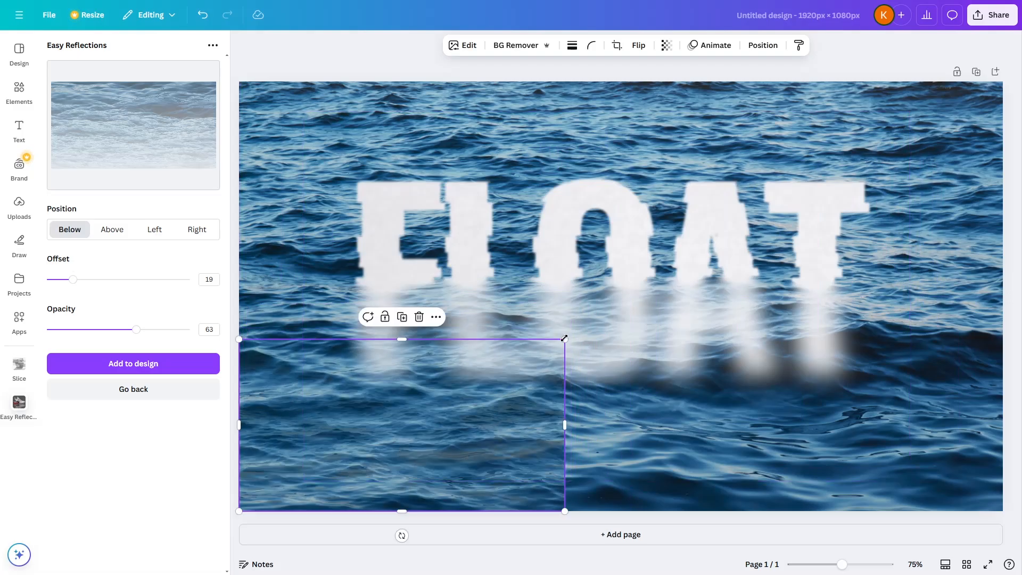
{"action": "left_click_drag", "start_coordinate": [564, 339], "coordinate": [1005, 105]}
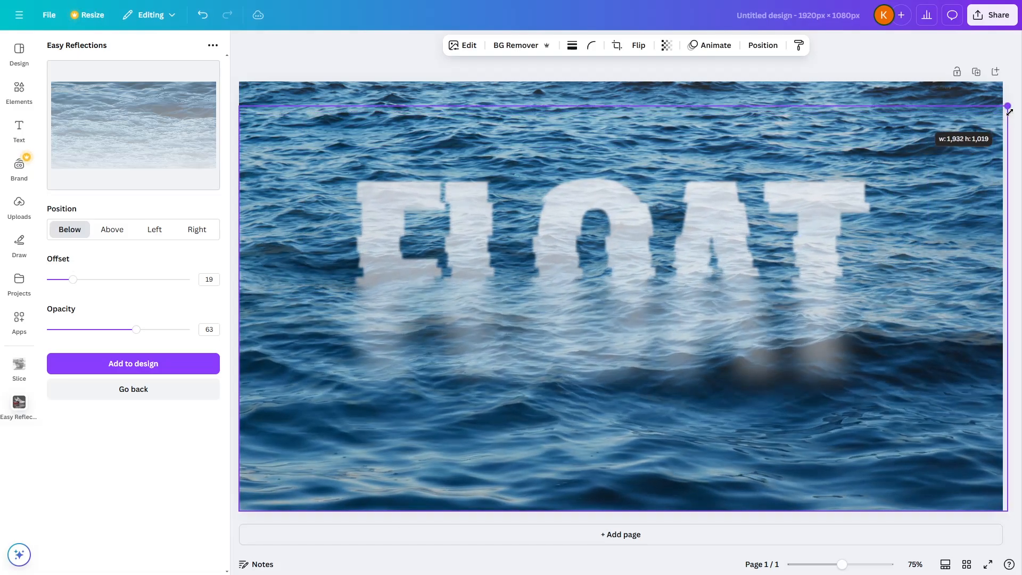
{"action": "left_click", "coordinate": [279, 55]}
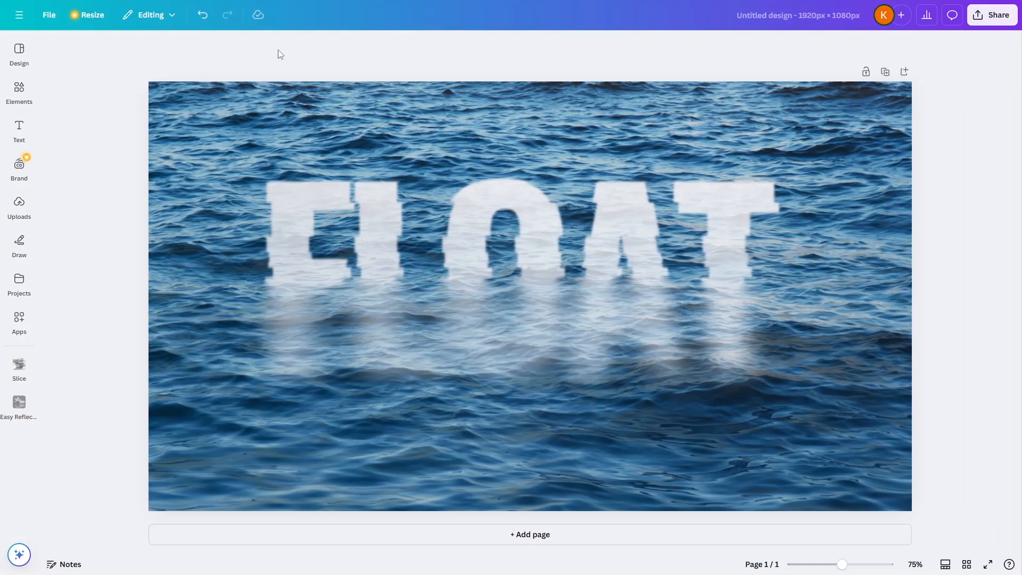